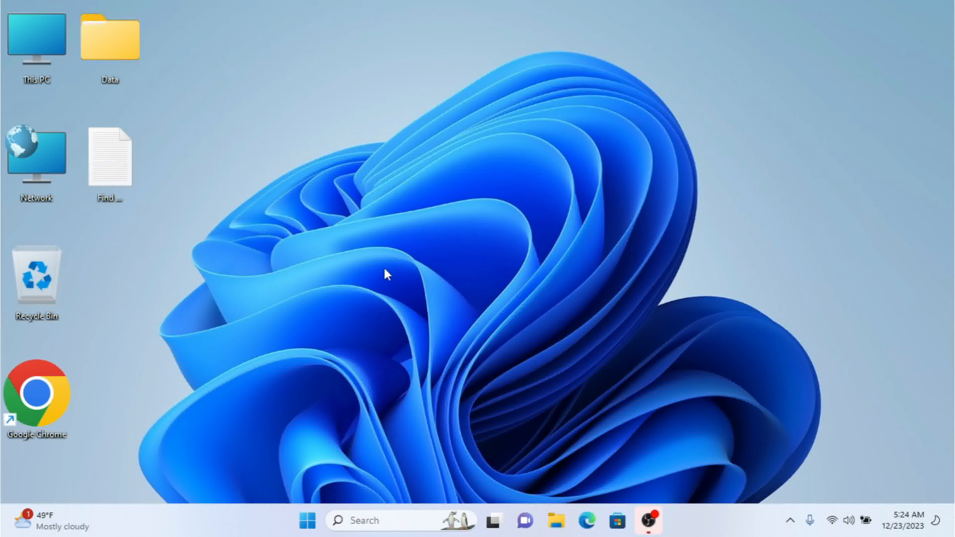
Step: Open Local Users and Groups with lusrmgr.msc, check the second personal account in the Users list, and close the console
key("super+r")
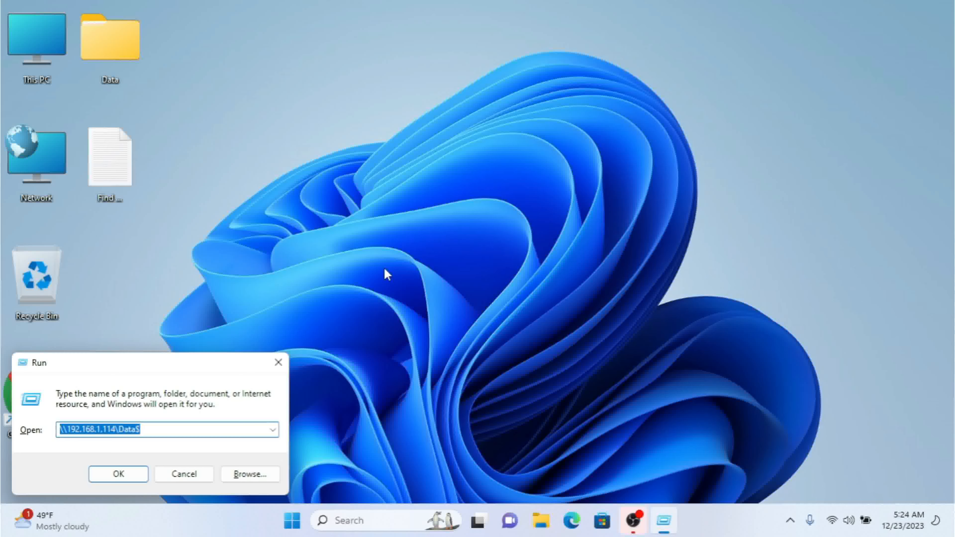
type("lus")
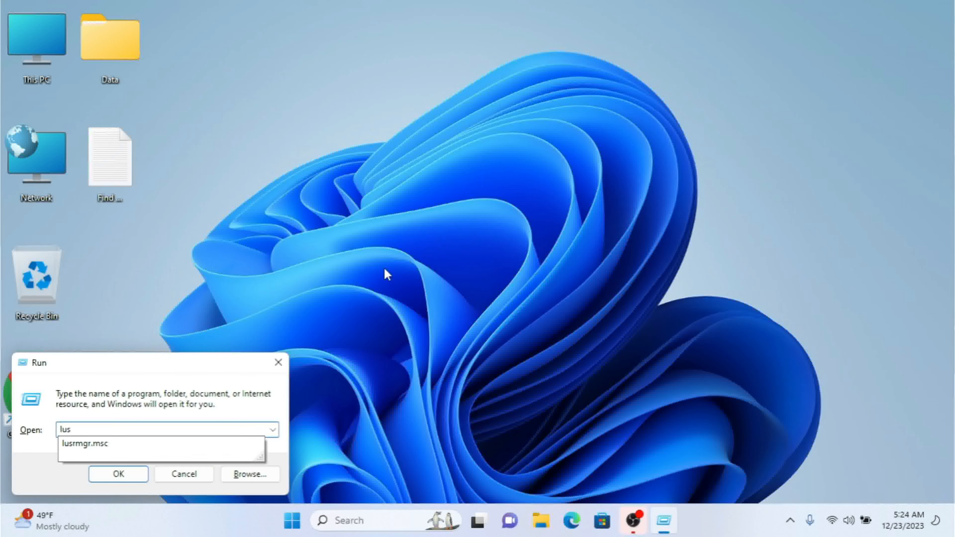
key("Down")
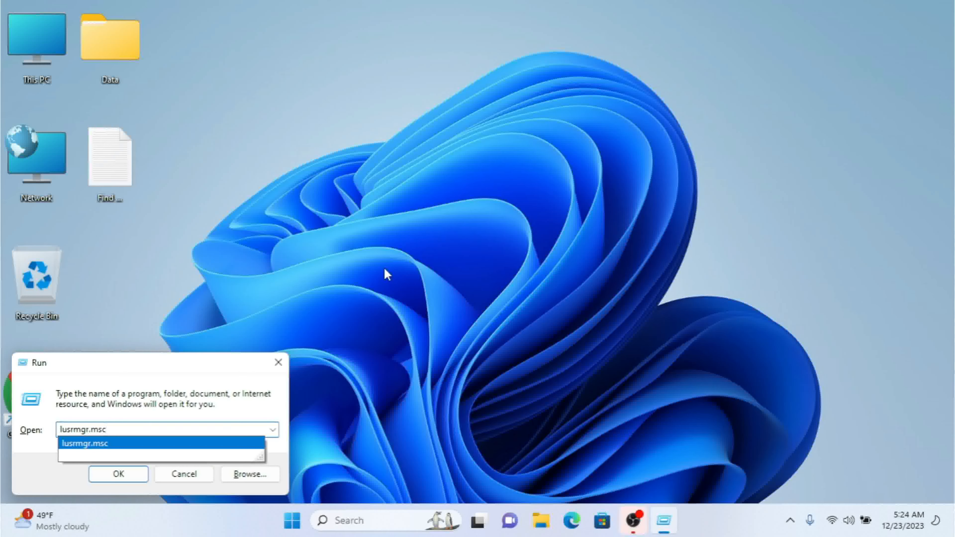
key("Return")
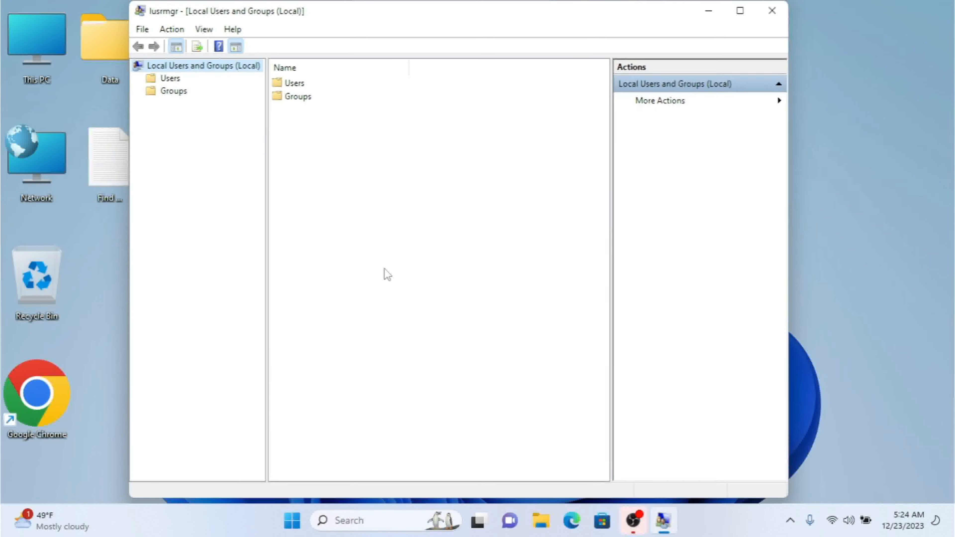
double_click(294, 83)
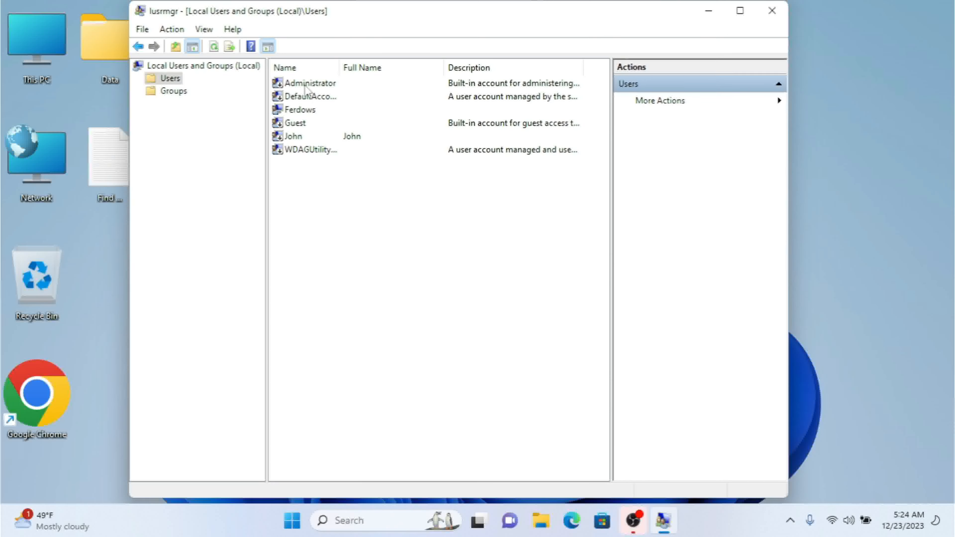
left_click(293, 138)
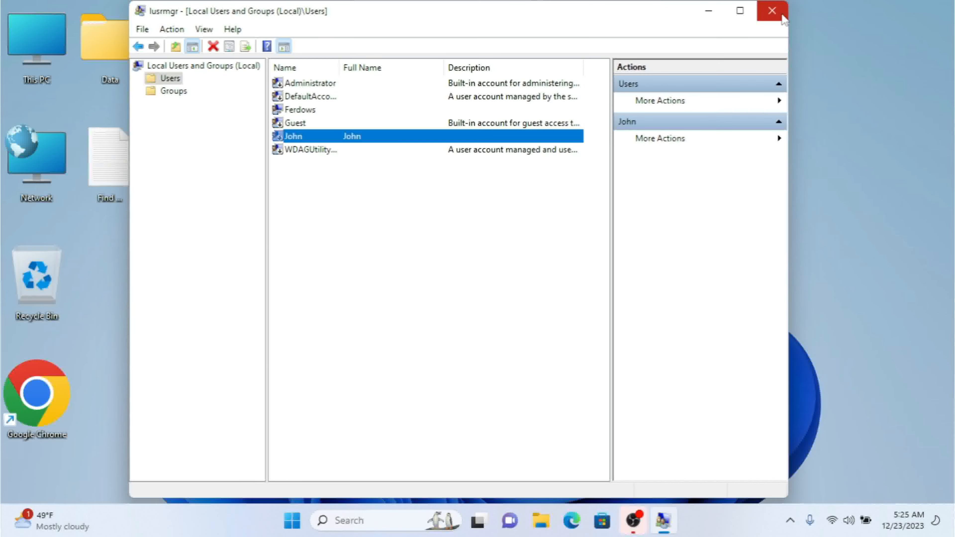
left_click(772, 11)
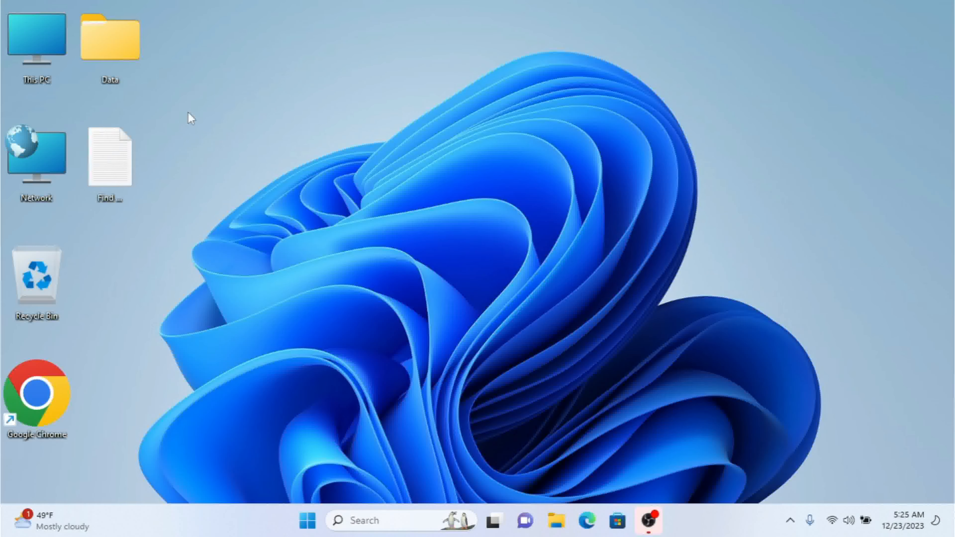
Step: Open the current user's profile folder under Users on Local Disk (C:)
double_click(40, 38)
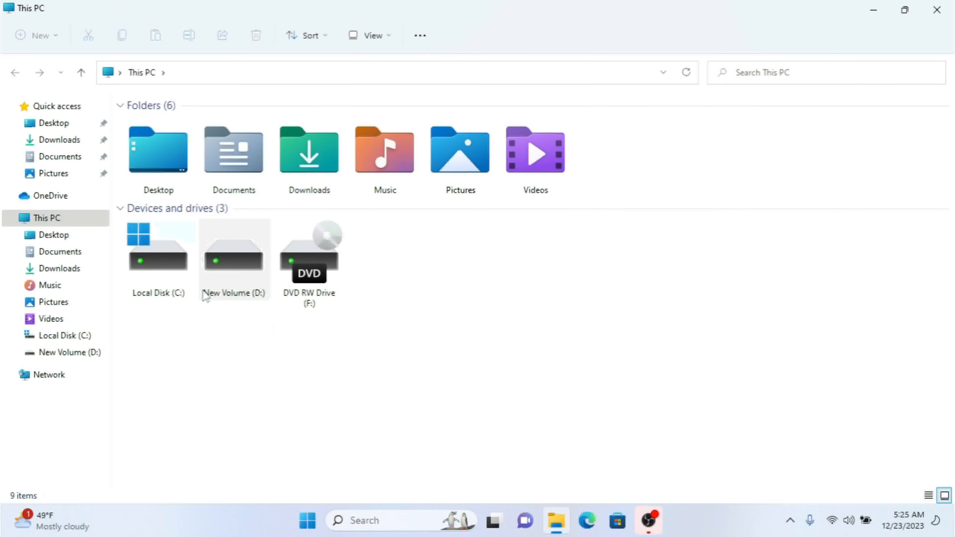
double_click(170, 265)
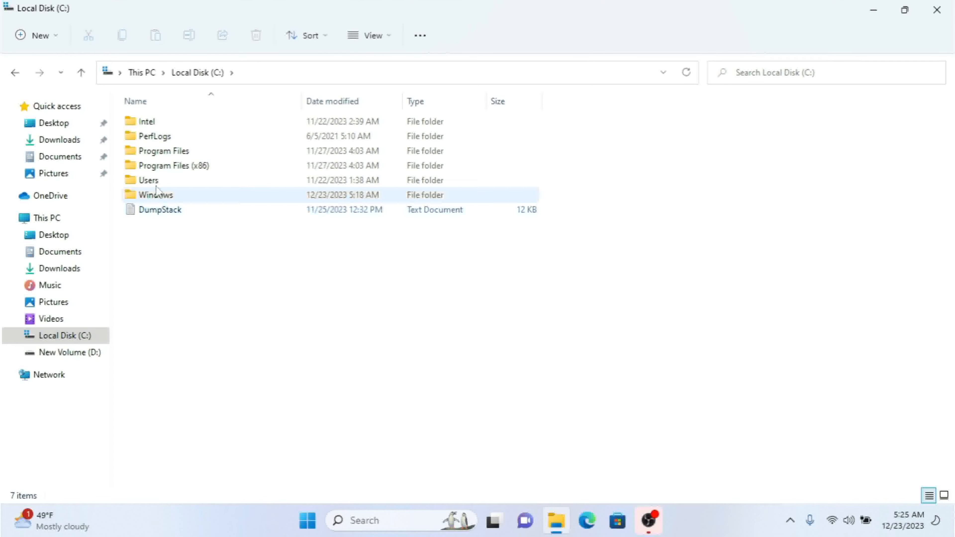
double_click(162, 181)
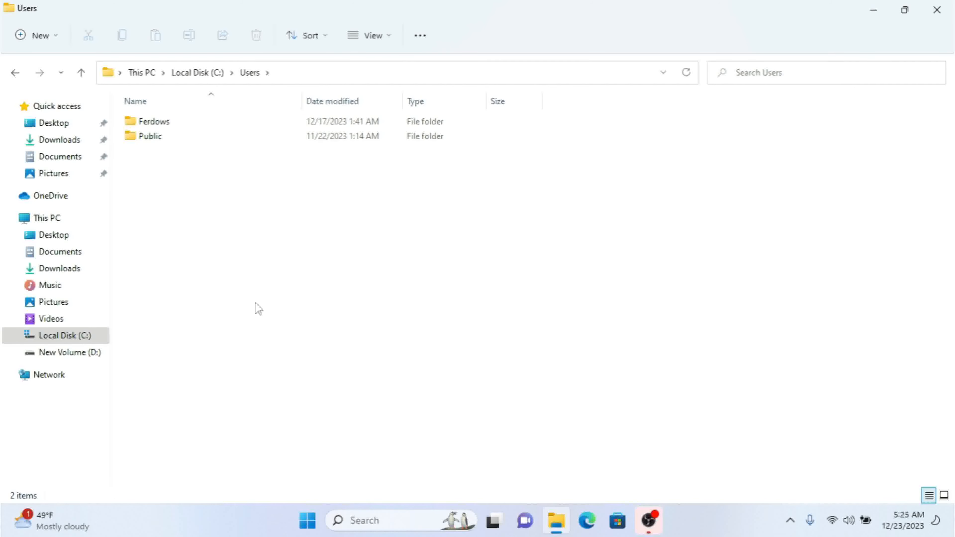
left_click(154, 123)
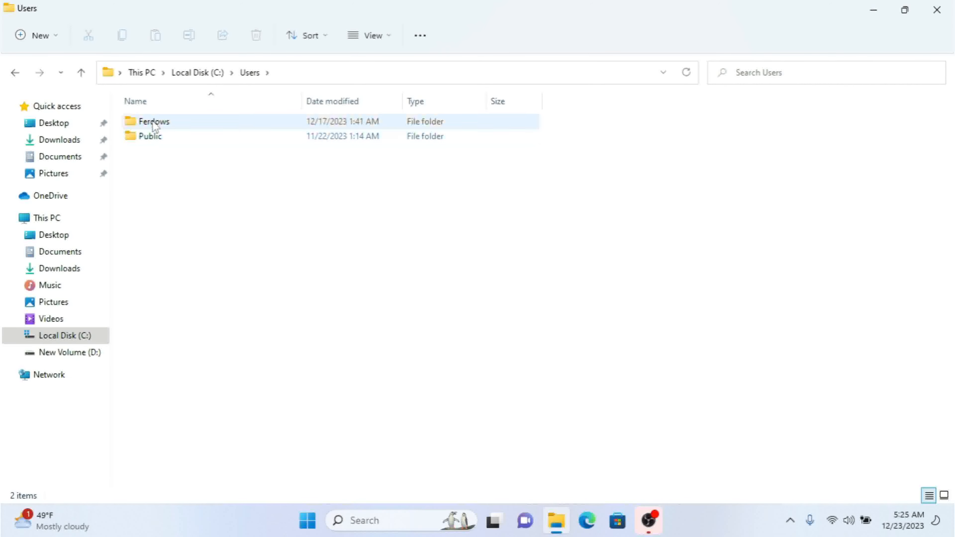
double_click(166, 127)
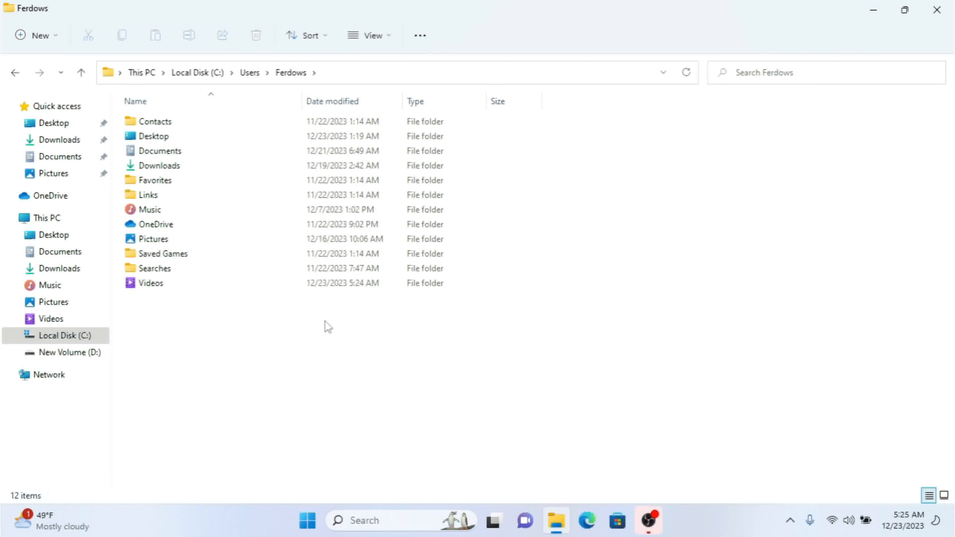
Step: View the contents of the profile's Desktop folder and return to the profile folder
left_click(166, 128)
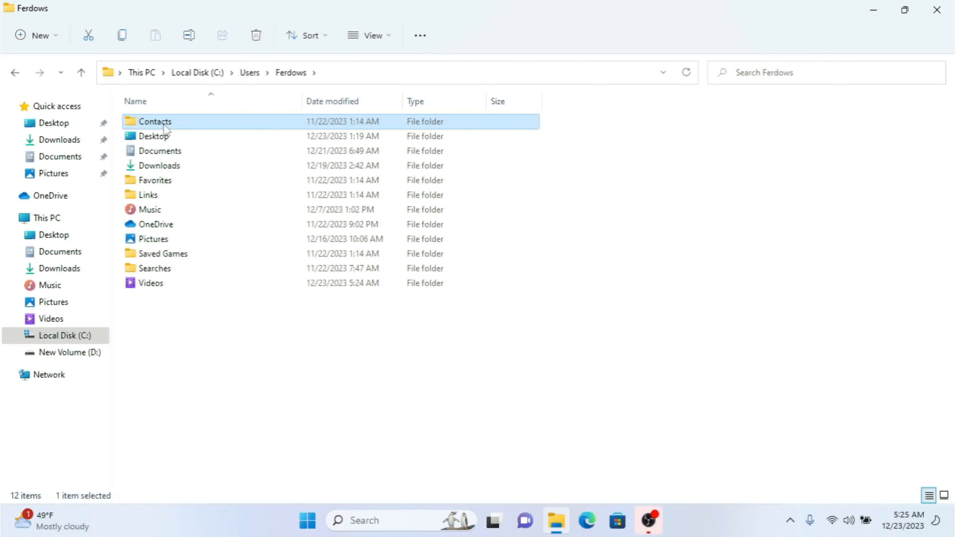
key("Down")
key("Return")
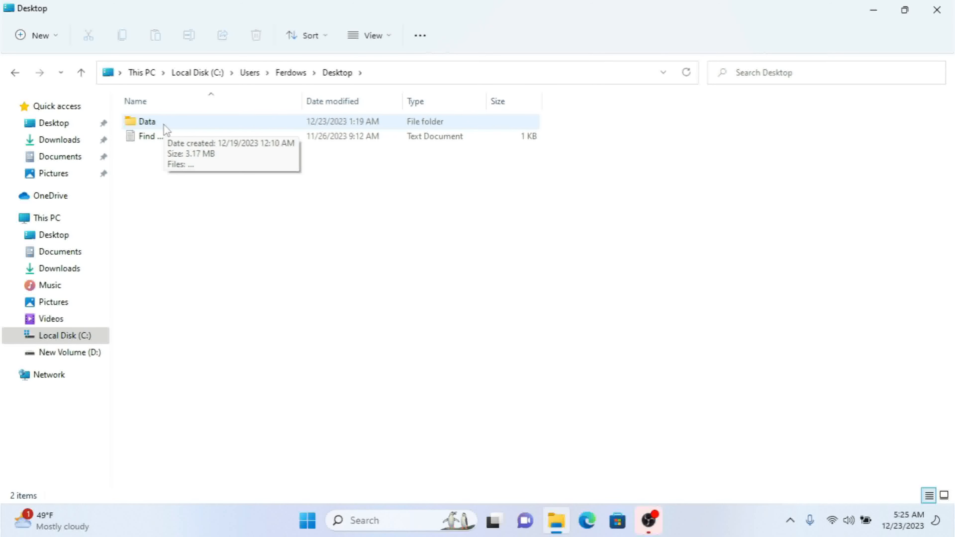
key("BackSpace")
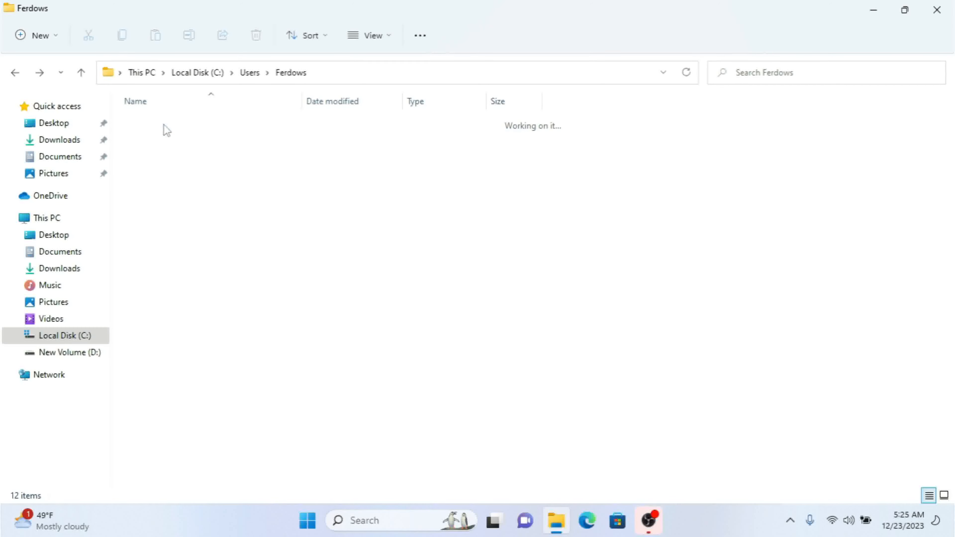
Step: Look through the profile's subfolders one by one, from Documents down to Videos
key("Down")
key("Down")
key("Down")
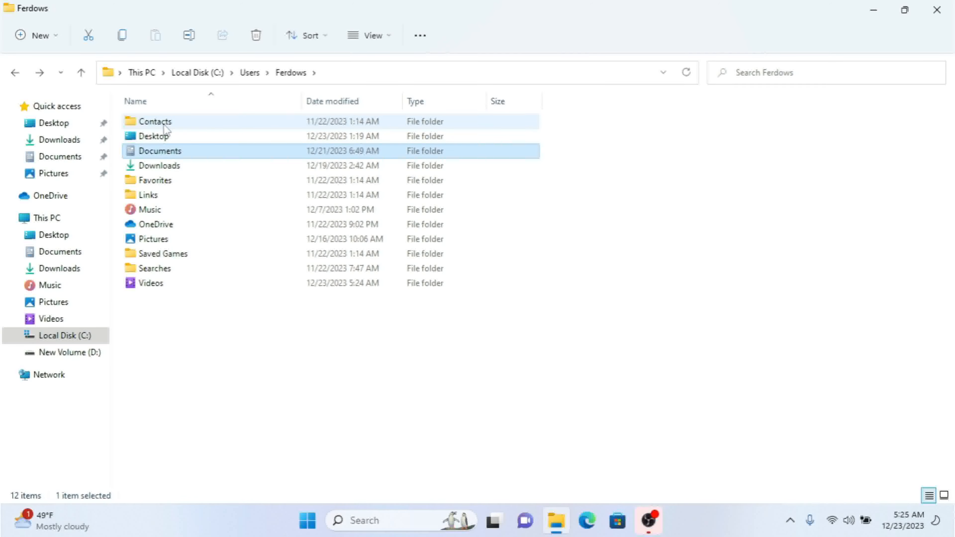
key("Down")
key("Down")
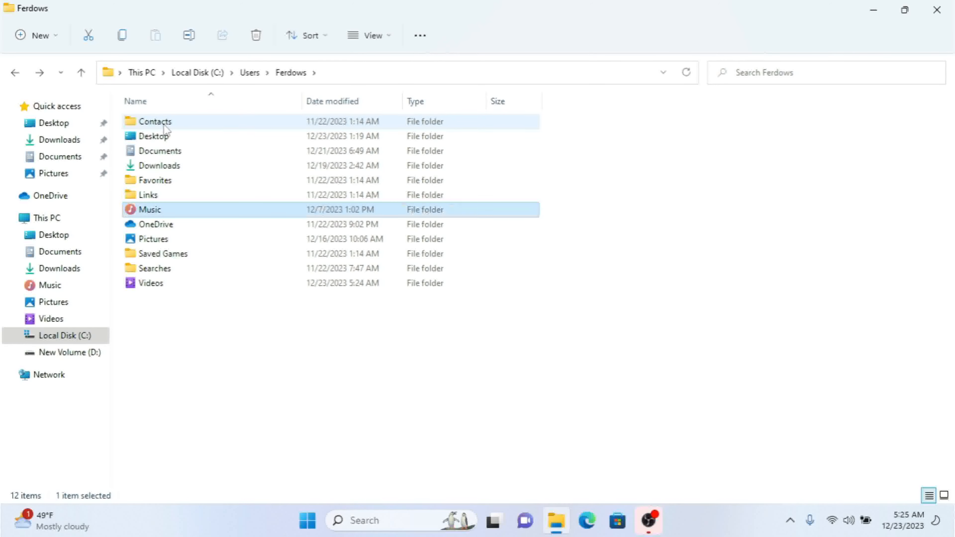
key("Down")
key("Down")
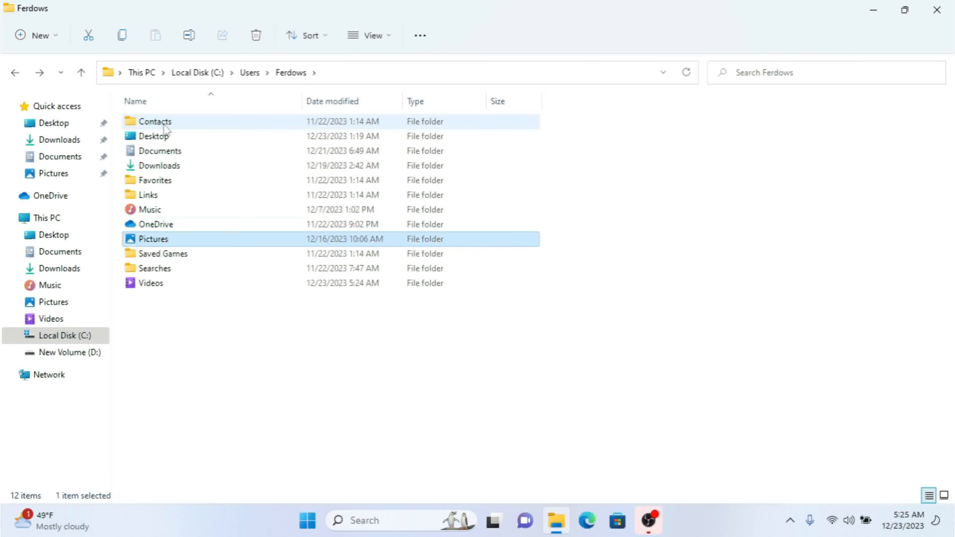
key("Down")
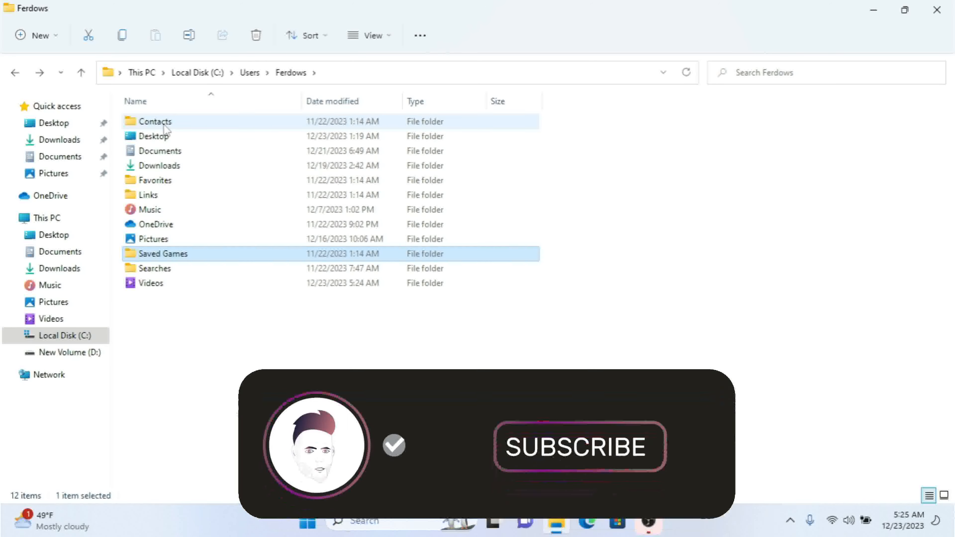
key("Down")
key("Down")
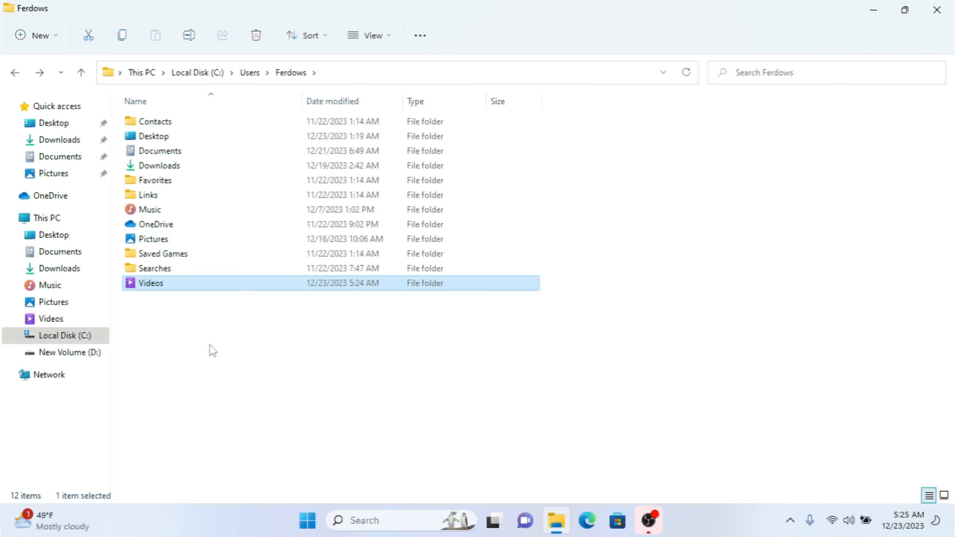
Step: Copy all the visible folders of the user profile to the clipboard and clear the selection
left_click_drag(241, 345, 134, 117)
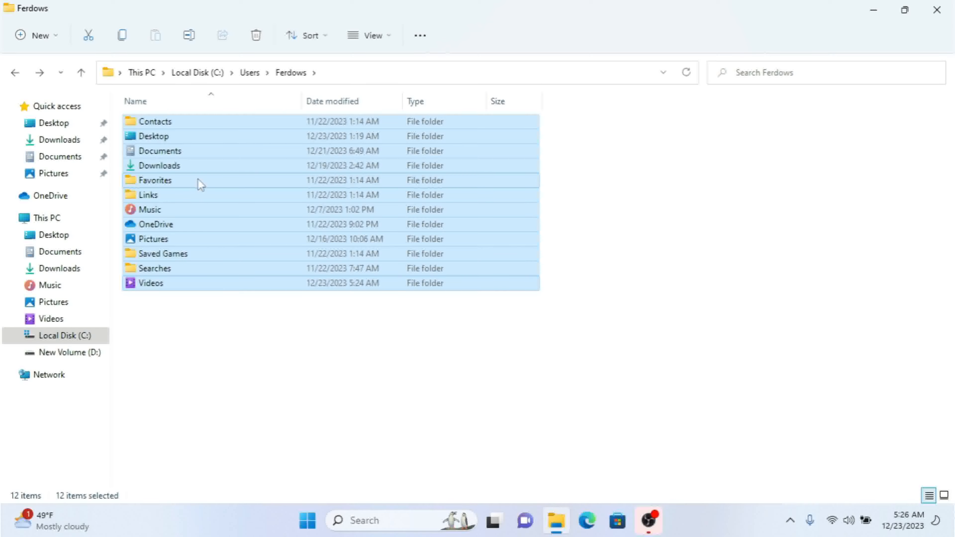
mouse_move(198, 179)
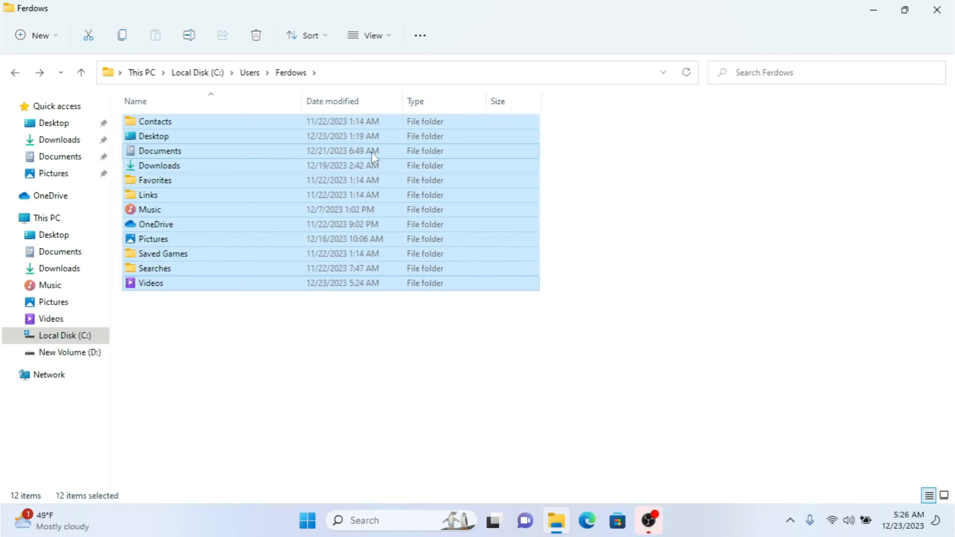
right_click(172, 148)
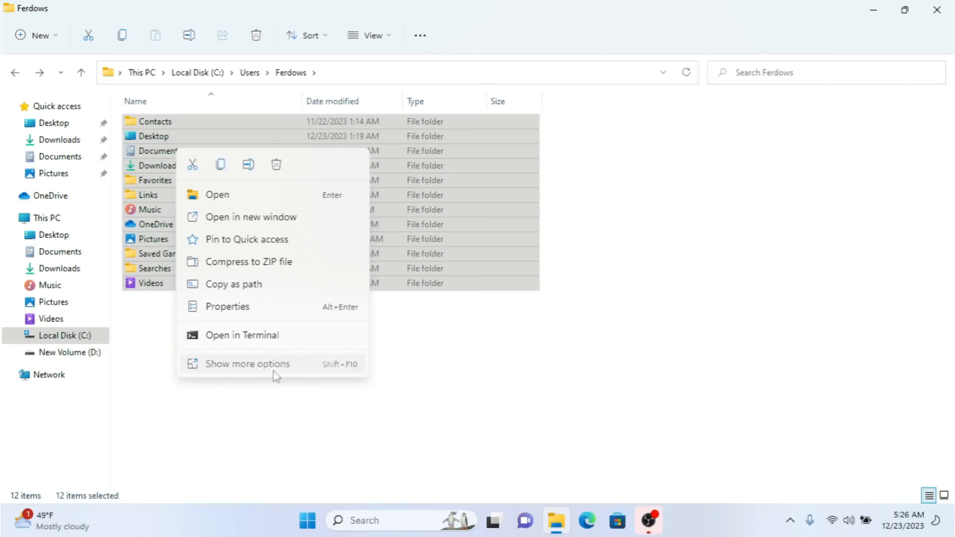
left_click(273, 369)
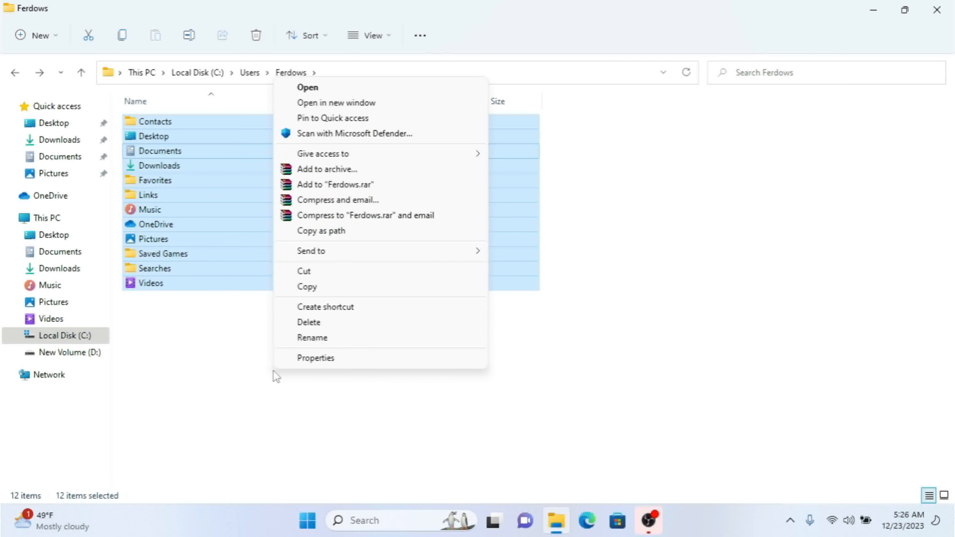
left_click(320, 289)
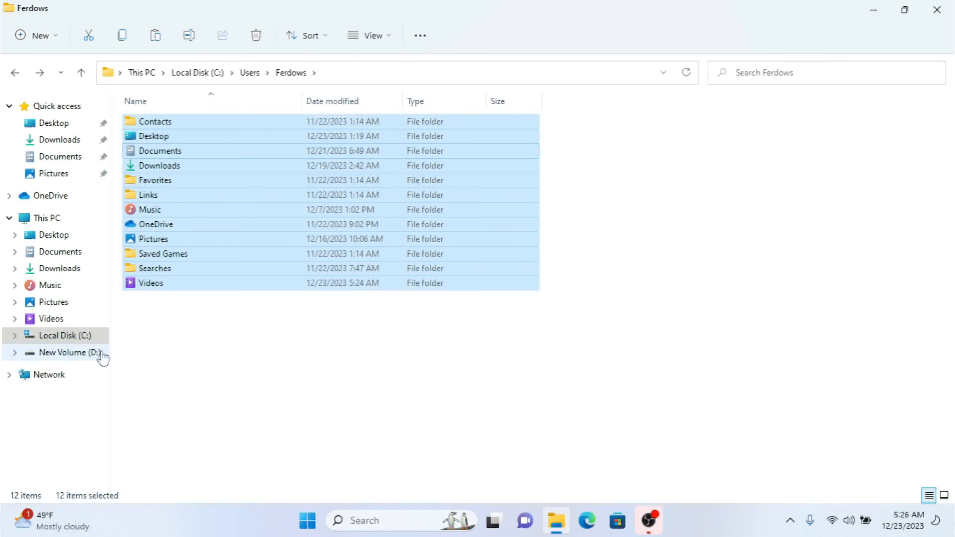
left_click(364, 320)
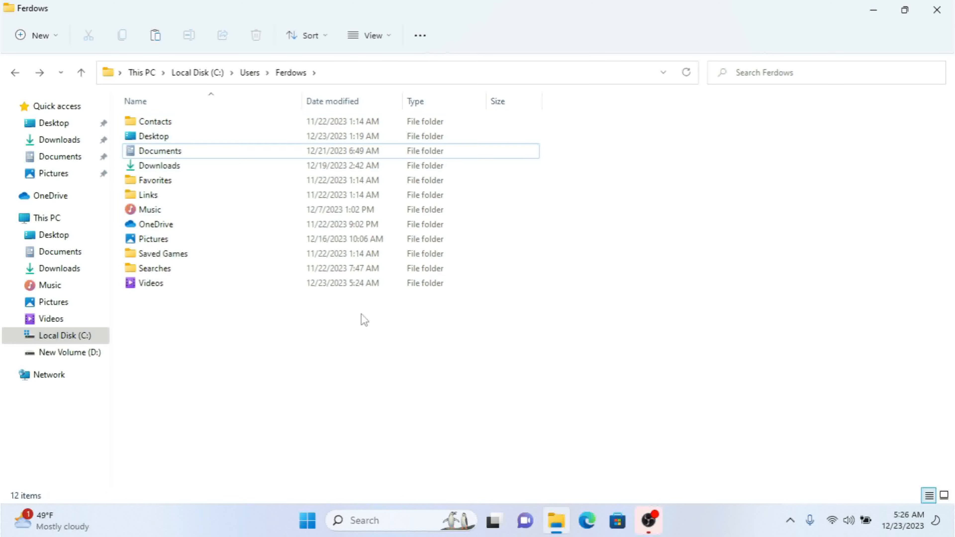
Step: Set Folder Options to show hidden files, folders, and drives
left_click(421, 35)
left_click(383, 241)
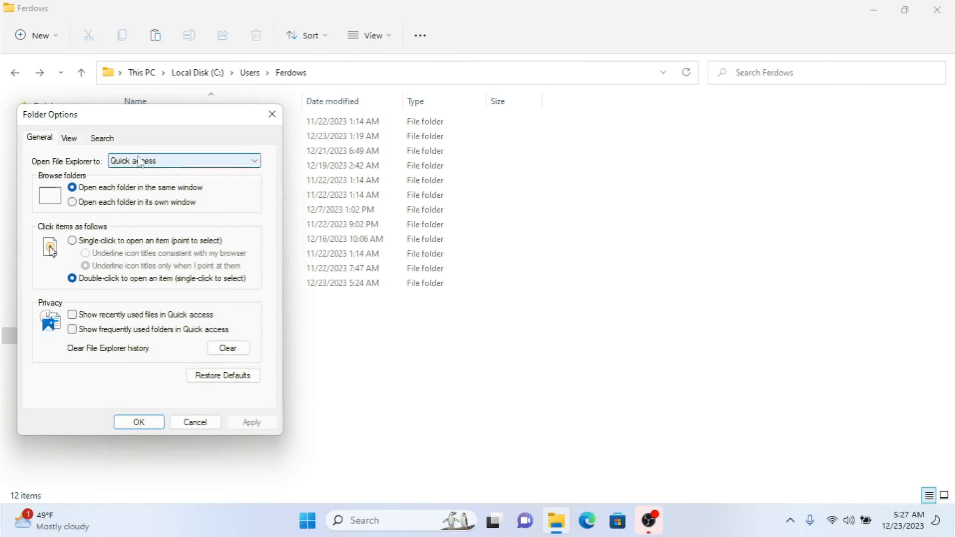
left_click(82, 139)
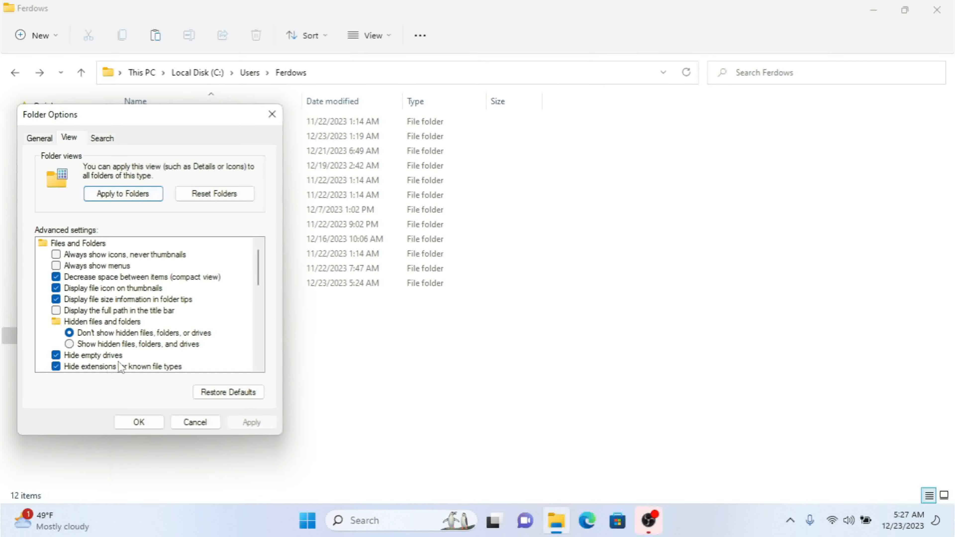
left_click(72, 346)
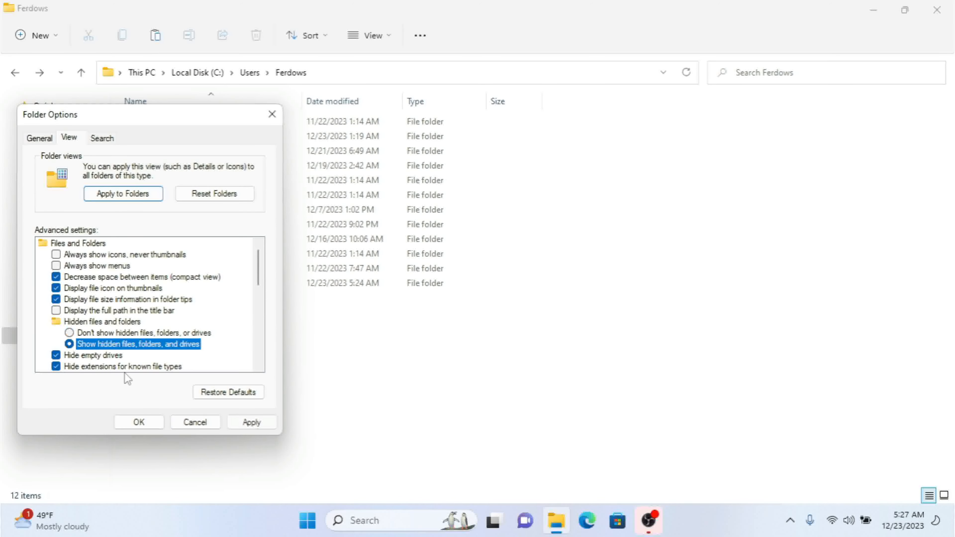
left_click(155, 426)
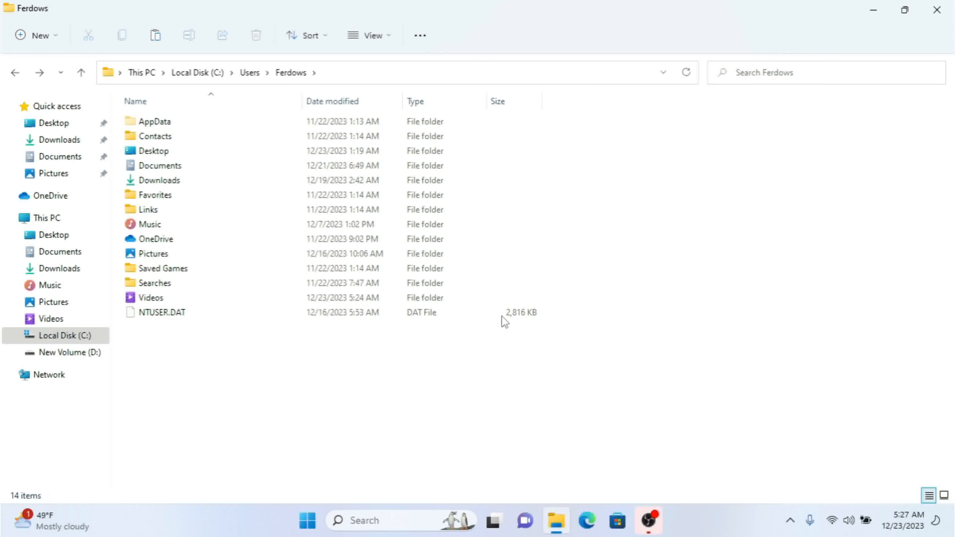
Step: Examine the Local and LocalLow folders inside the profile's hidden AppData folder
double_click(165, 122)
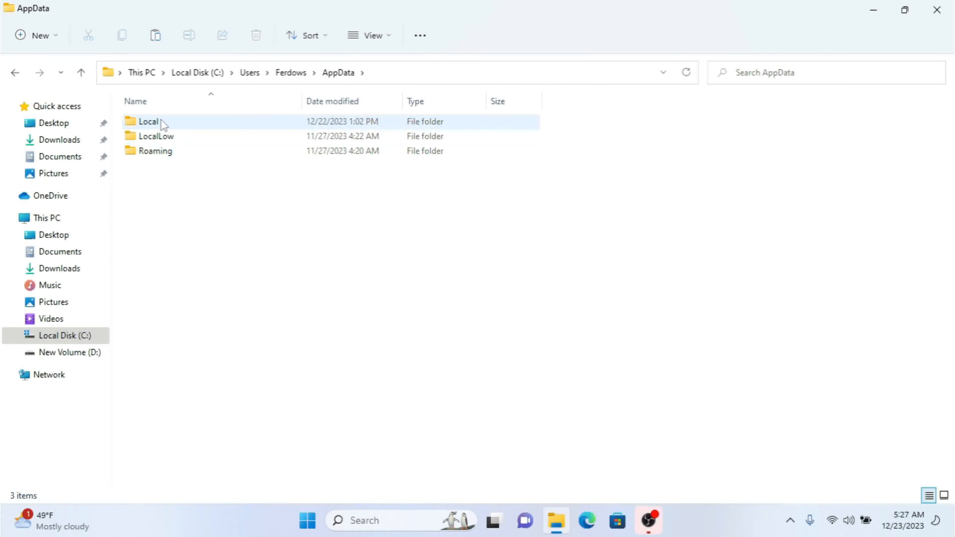
double_click(164, 124)
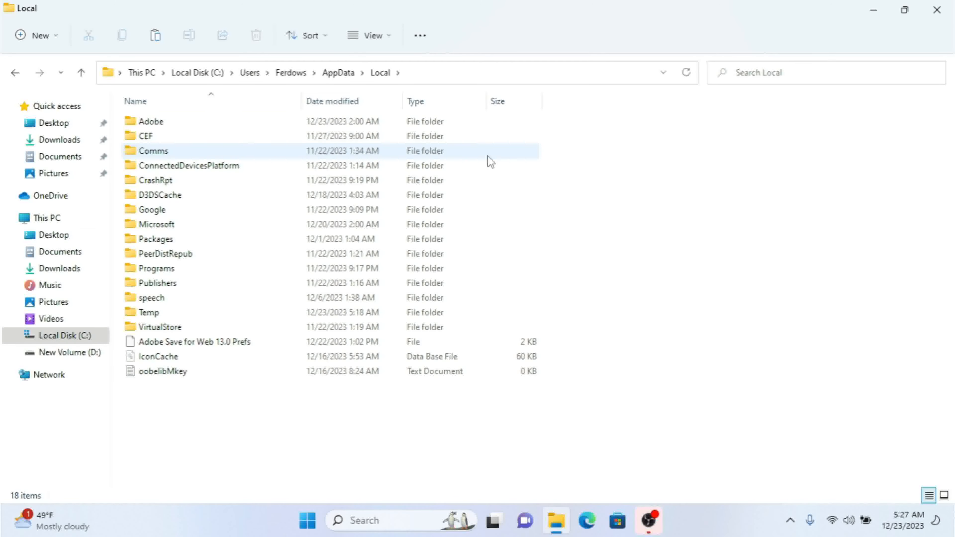
key("alt+Left")
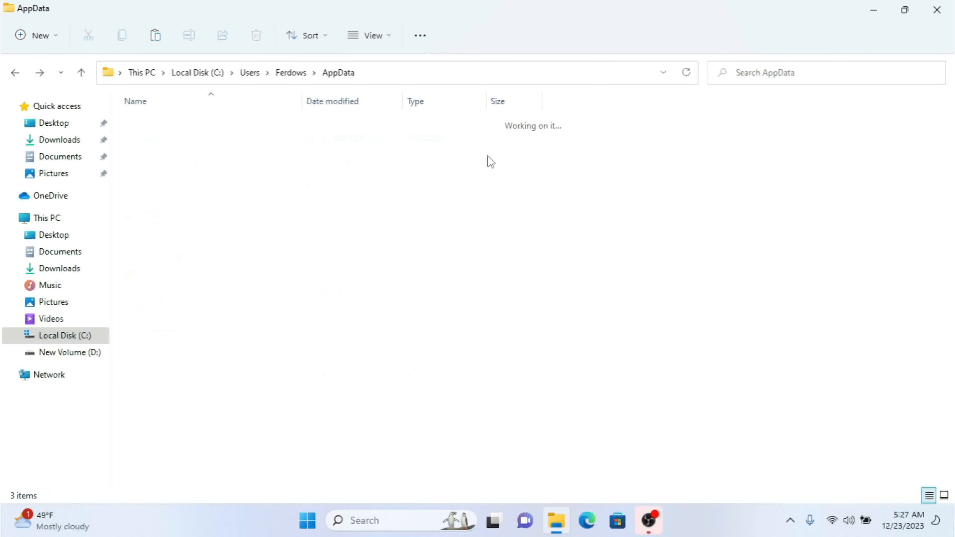
key("Down")
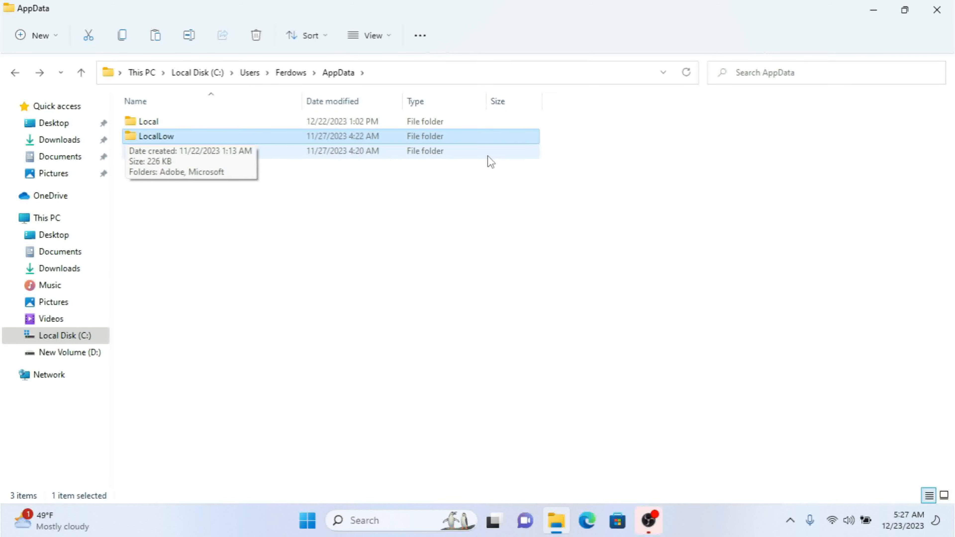
key("Return")
key("alt+Left")
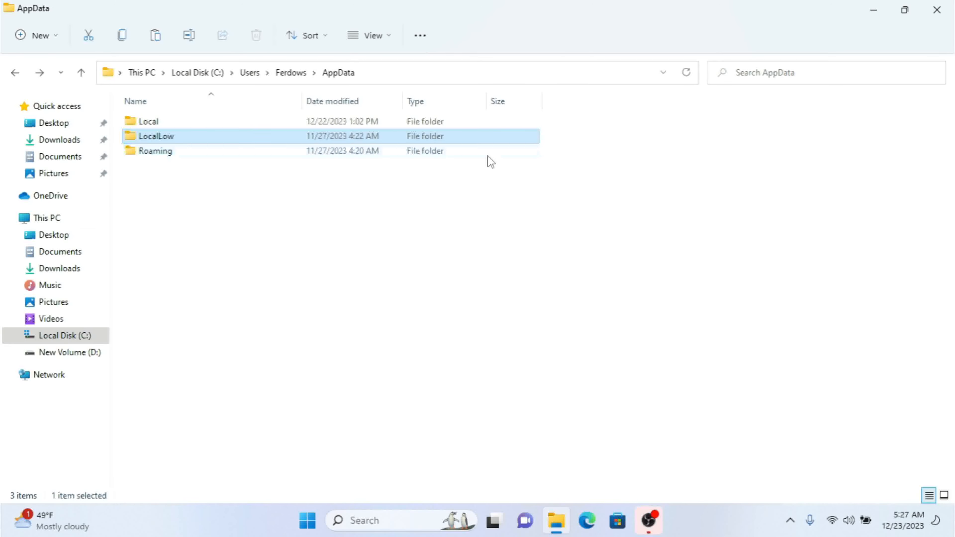
Step: Check the Roaming folder inside AppData and return to the user profile folder
key("Down")
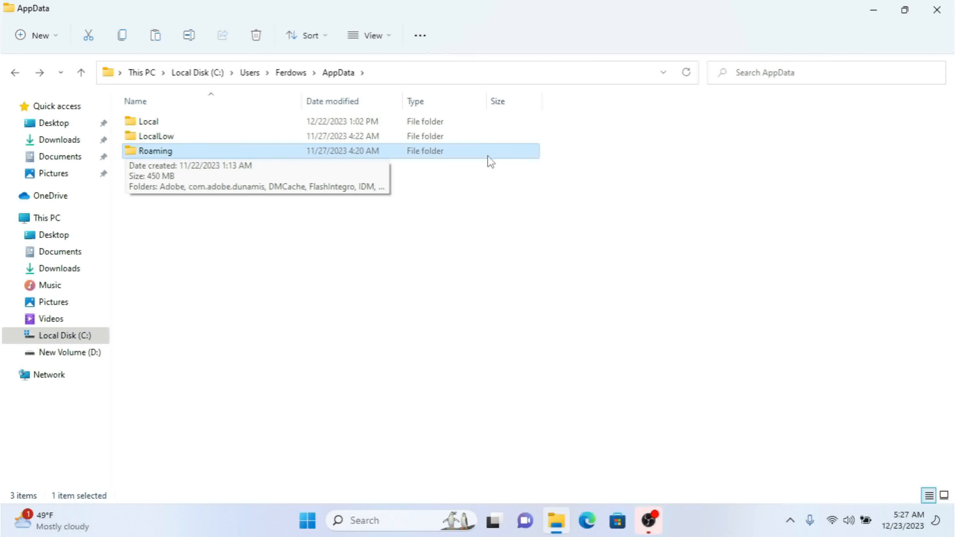
key("alt+Up")
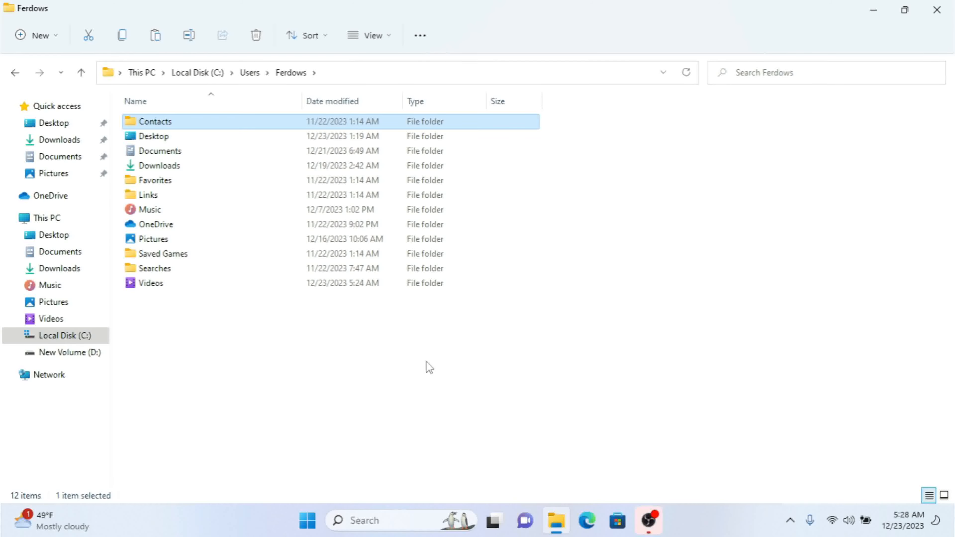
Step: Look through the user profile's subfolders one by one, from Contacts down to OneDrive
key("Down")
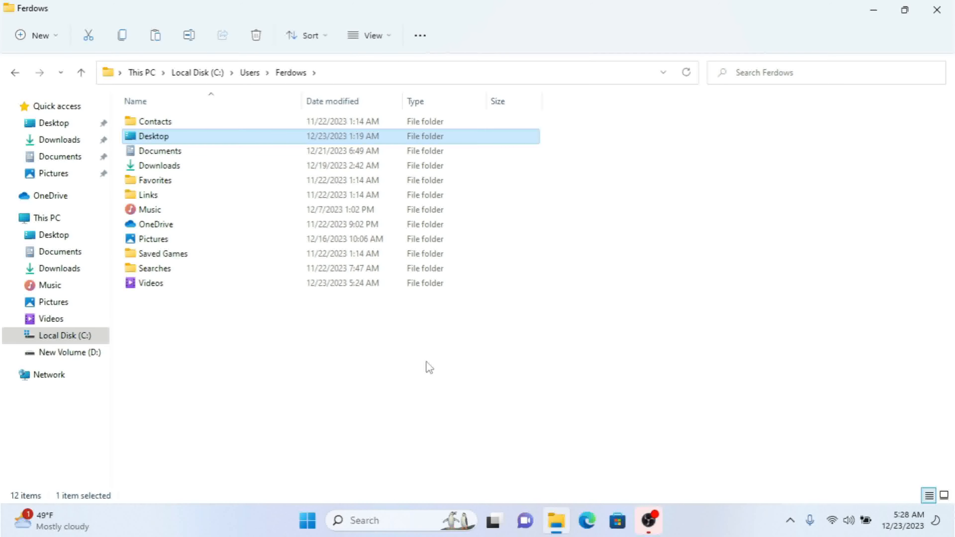
key("Up")
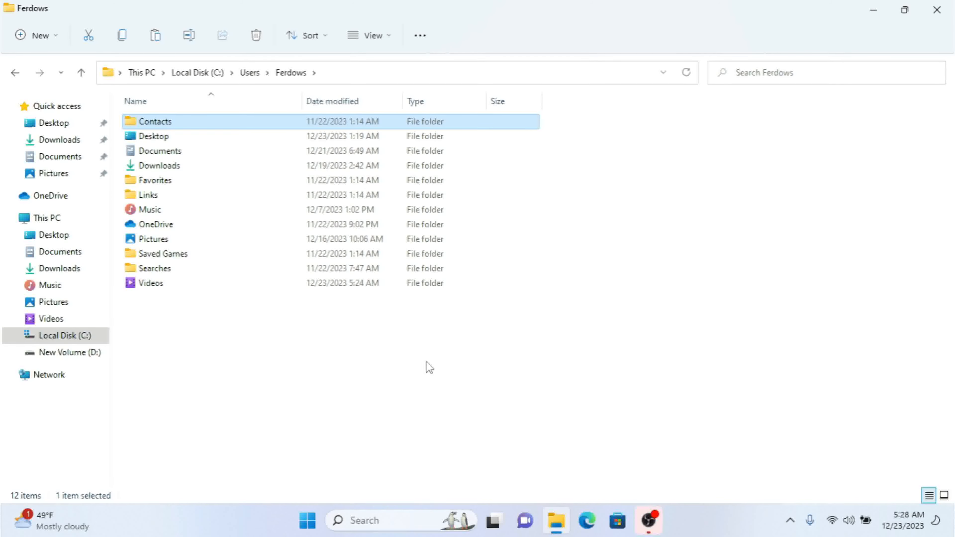
key("Down")
key("Down")
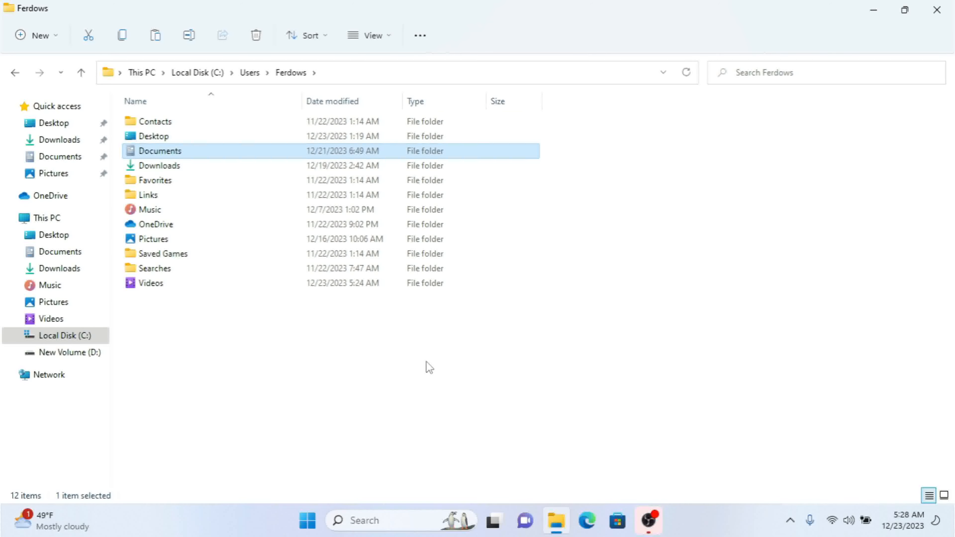
key("Down")
key("Down")
key("Down")
key("Down")
key("Down")
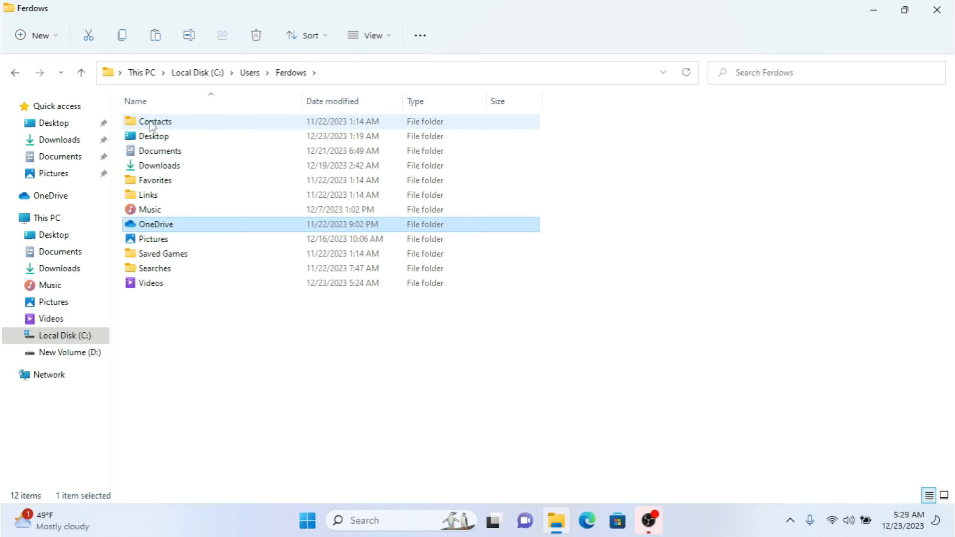
Step: Select all the visible folders in the user profile, from Contacts to Videos
left_click_drag(197, 307, 167, 114)
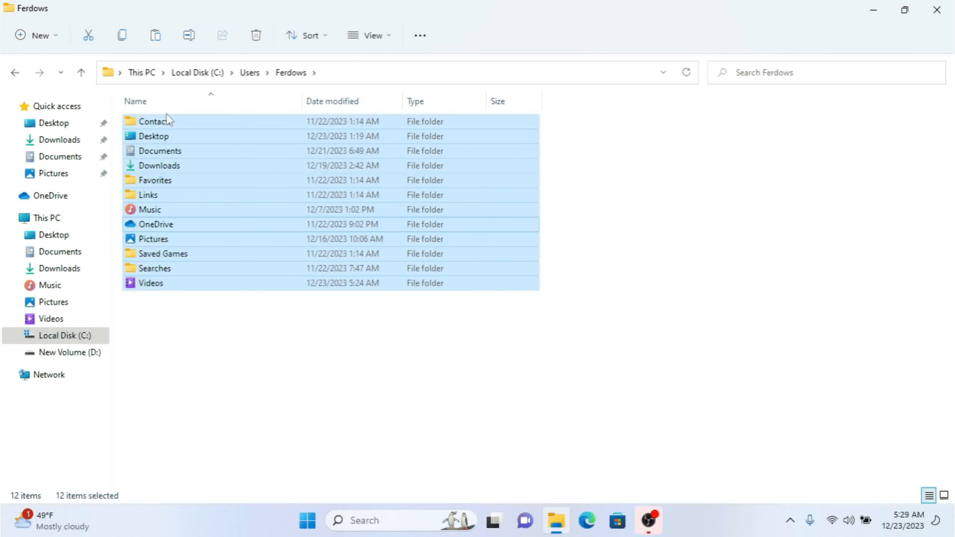